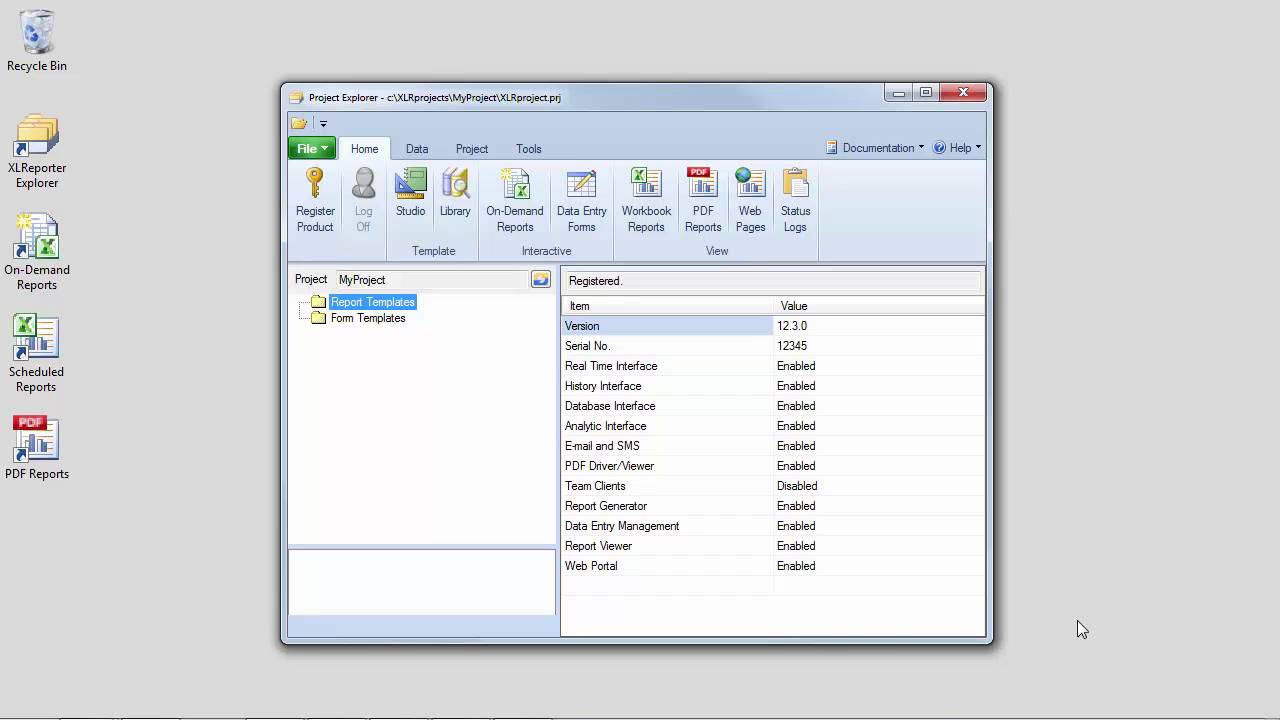
# Step: Open the template library and preview the Values, Snapshot and Comparison history templates
pyautogui.click(468, 203)
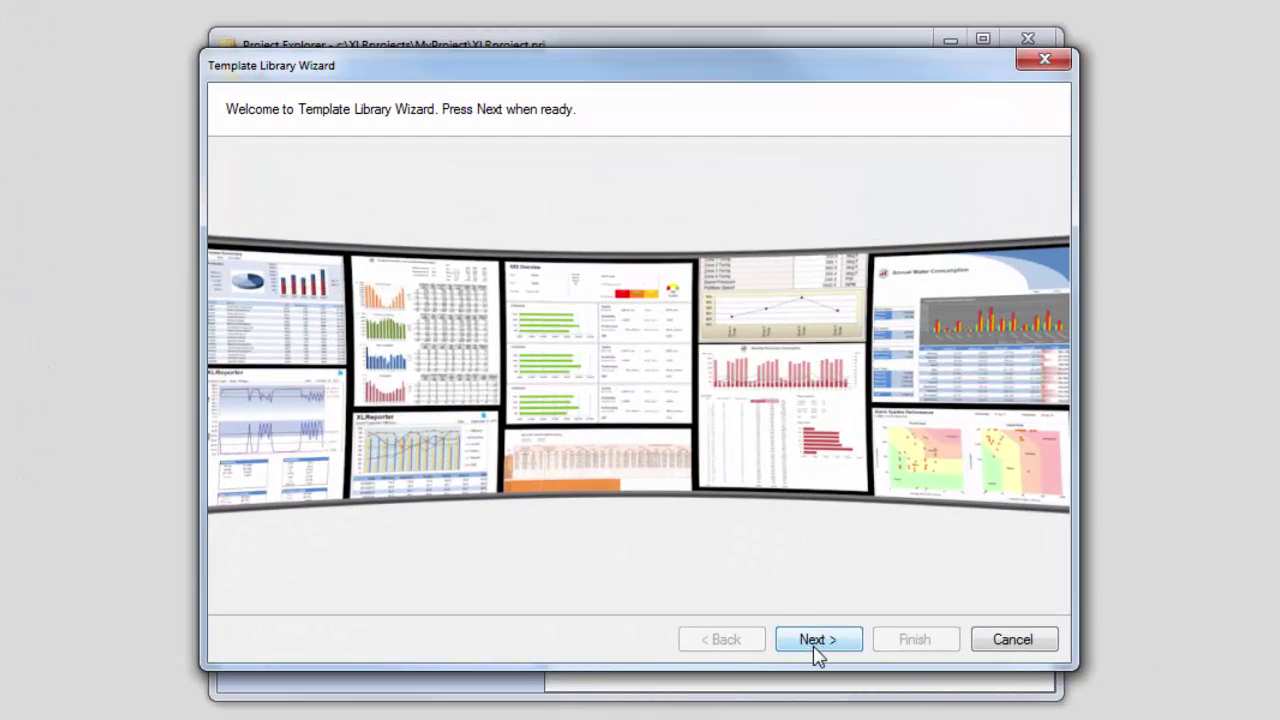
pyautogui.click(816, 645)
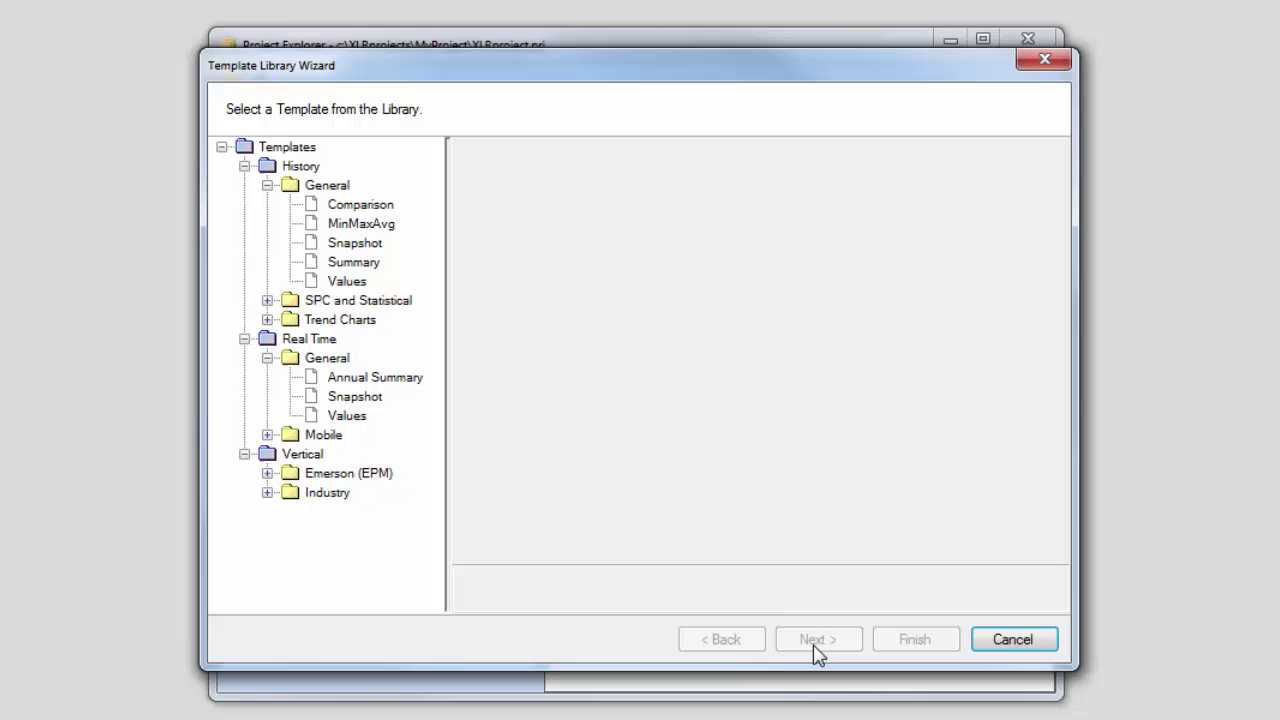
pyautogui.click(345, 281)
pyautogui.click(362, 244)
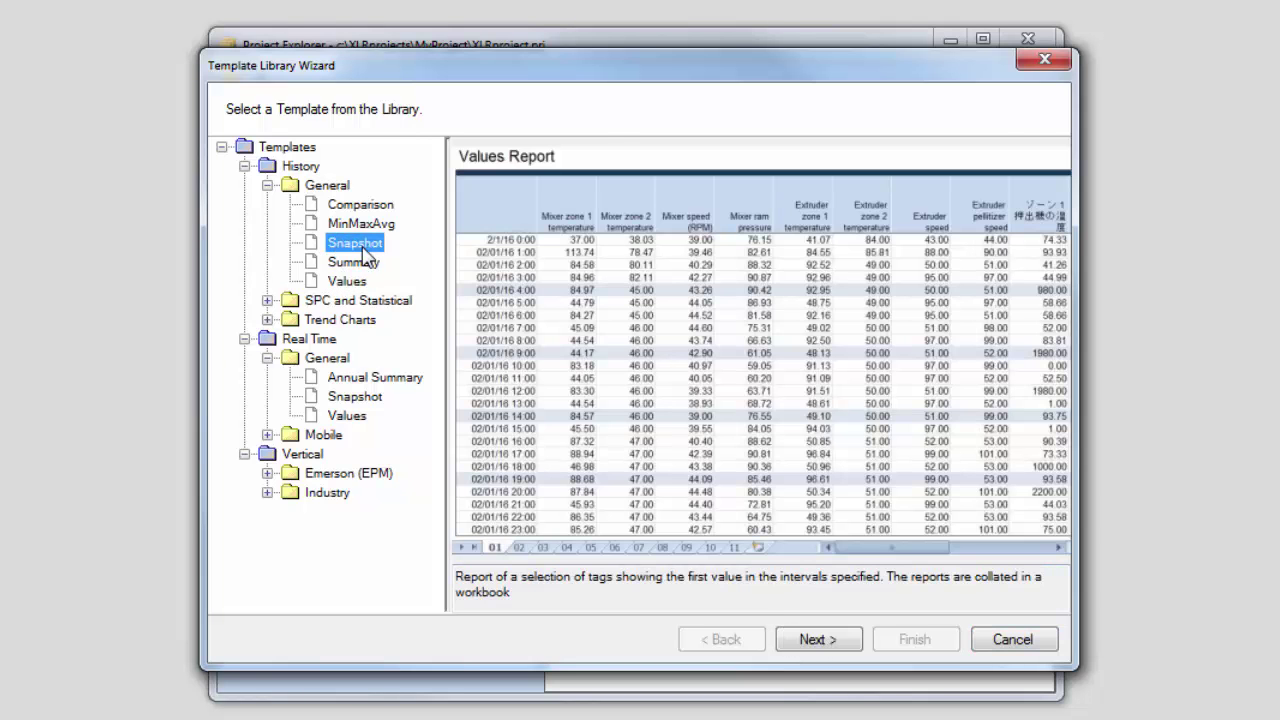
pyautogui.click(384, 206)
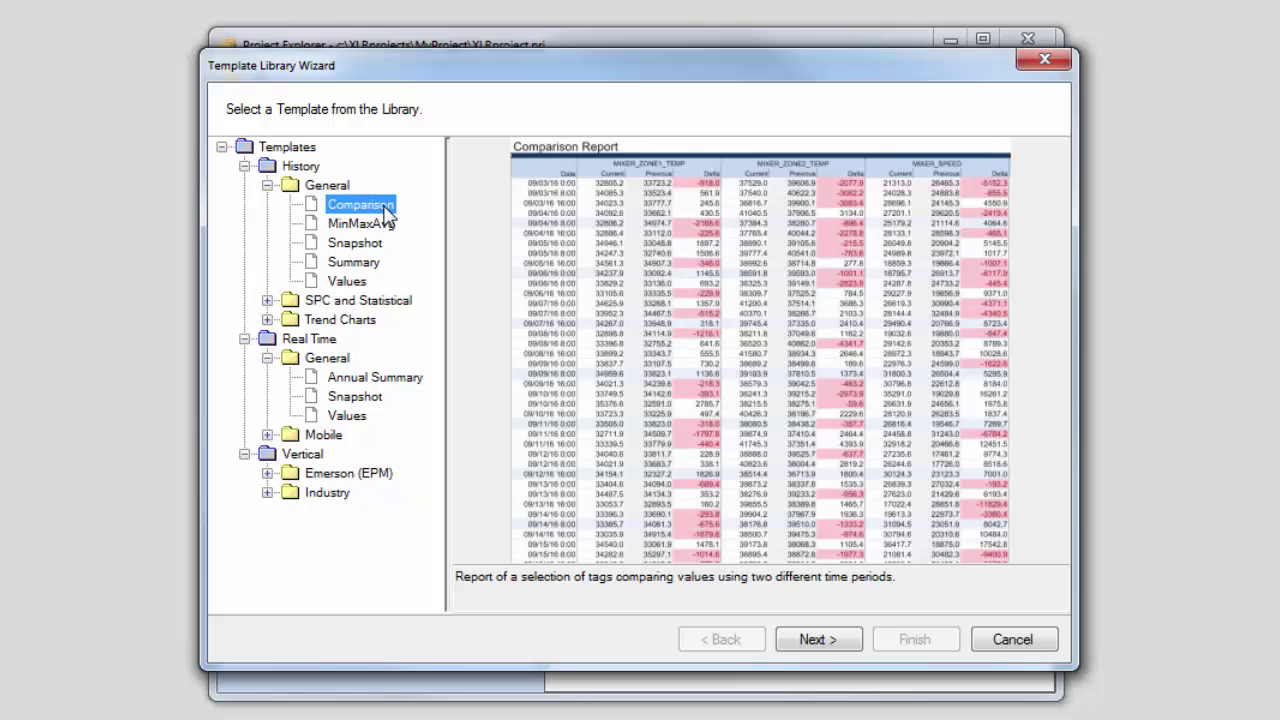
# Step: Preview the Trend Chart and SPC templates, then select History > General > MinMaxAvg
pyautogui.click(267, 320)
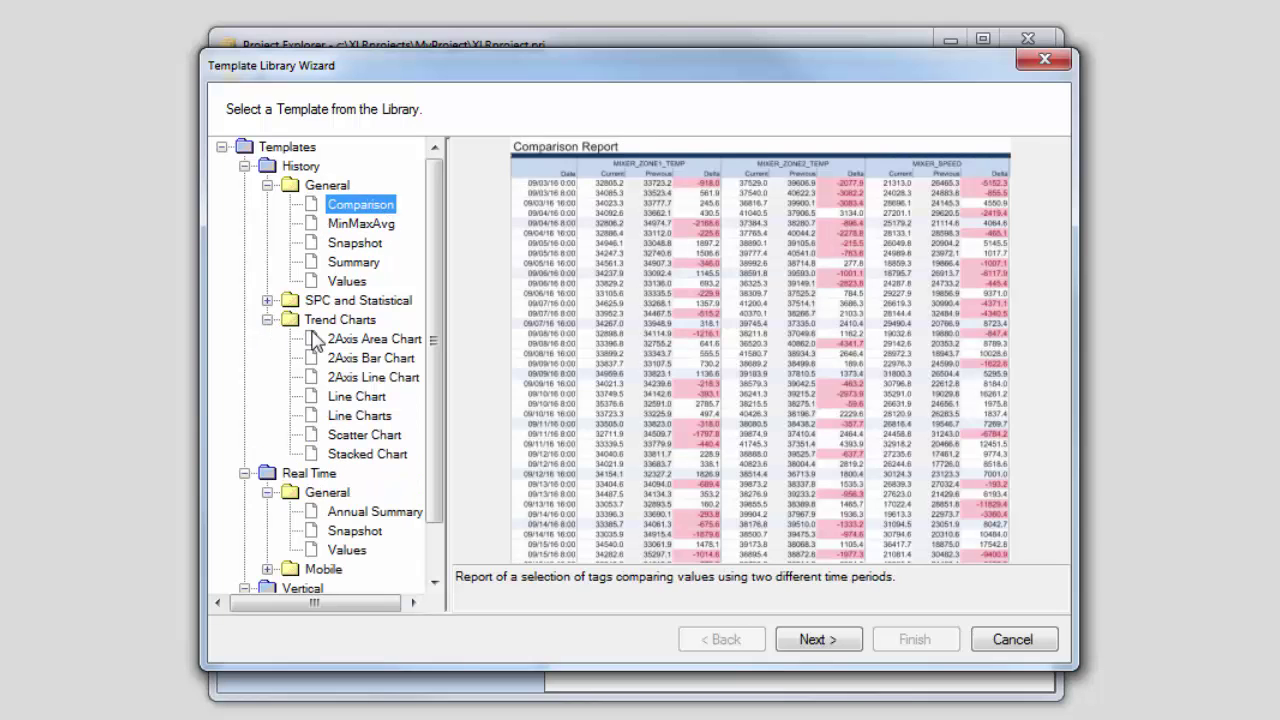
pyautogui.click(336, 340)
pyautogui.click(352, 397)
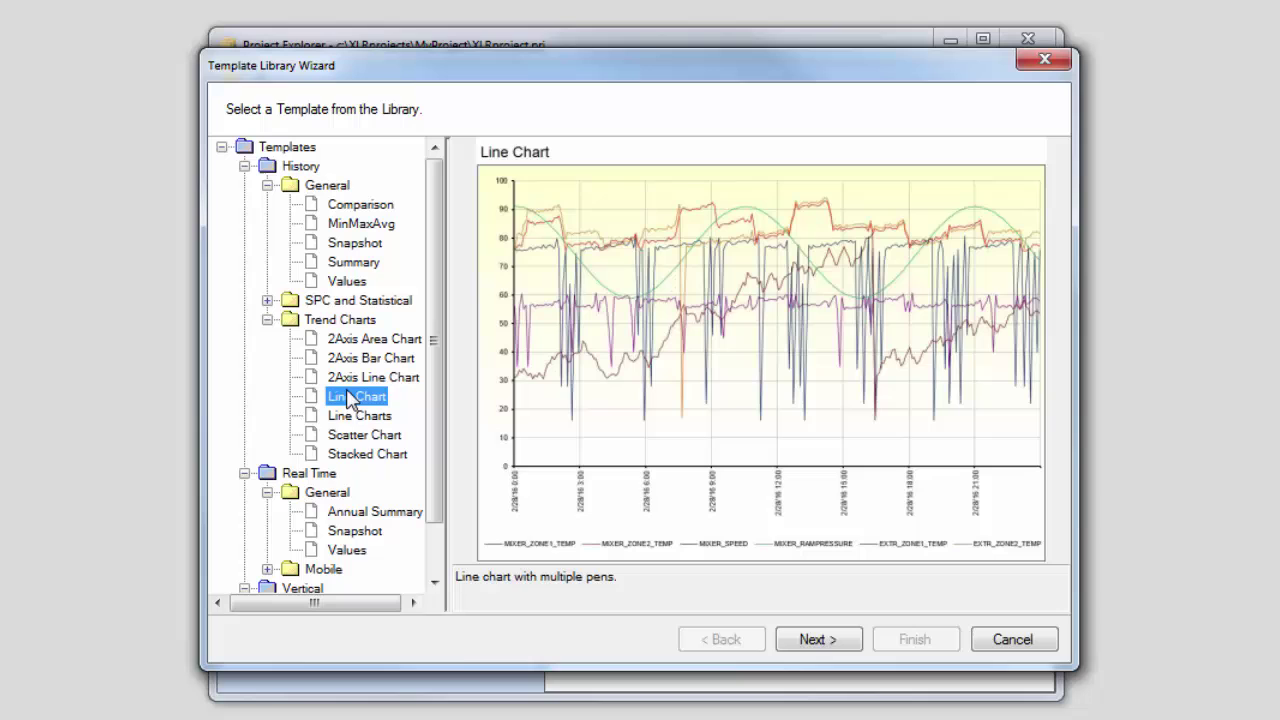
pyautogui.click(355, 435)
pyautogui.click(267, 300)
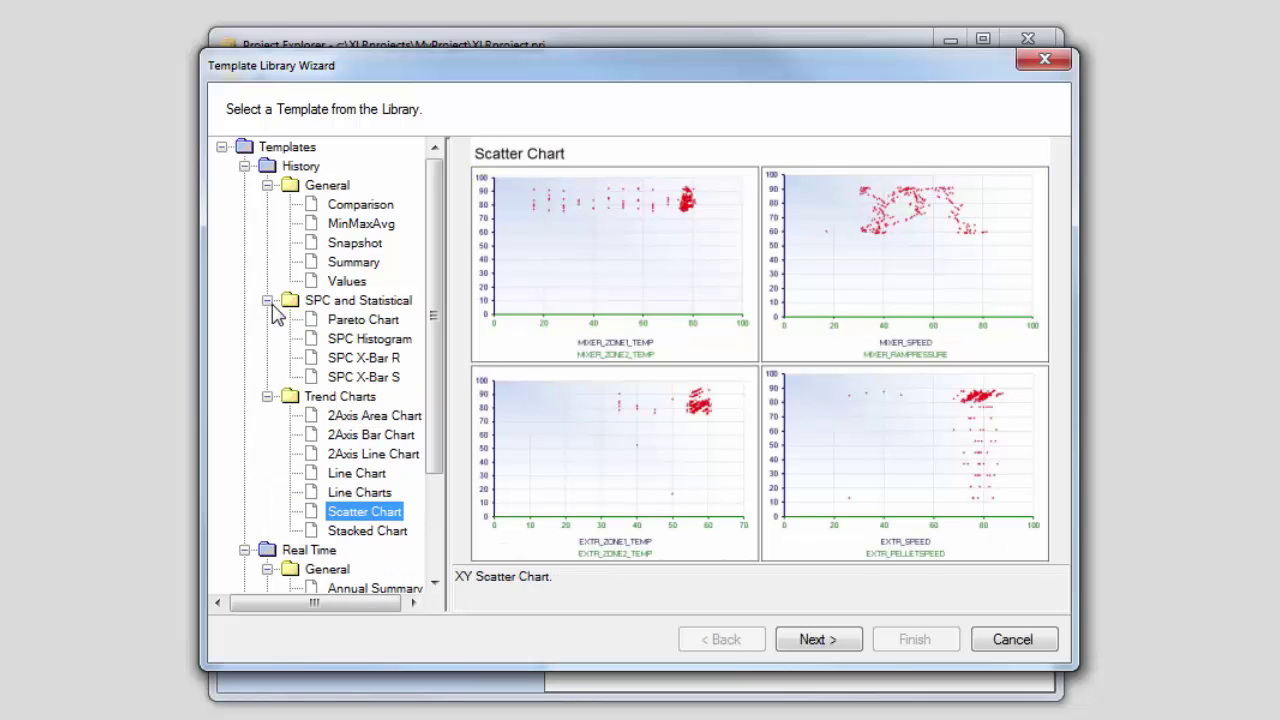
pyautogui.click(362, 339)
pyautogui.click(365, 360)
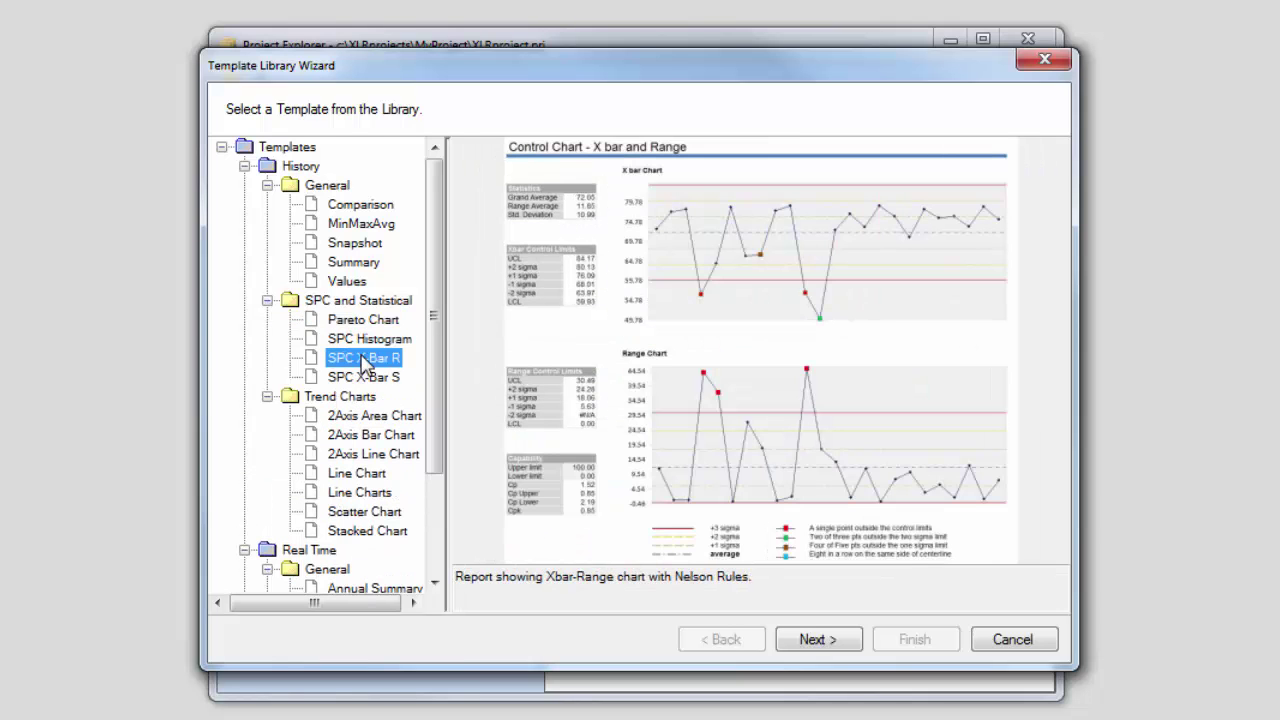
pyautogui.click(378, 224)
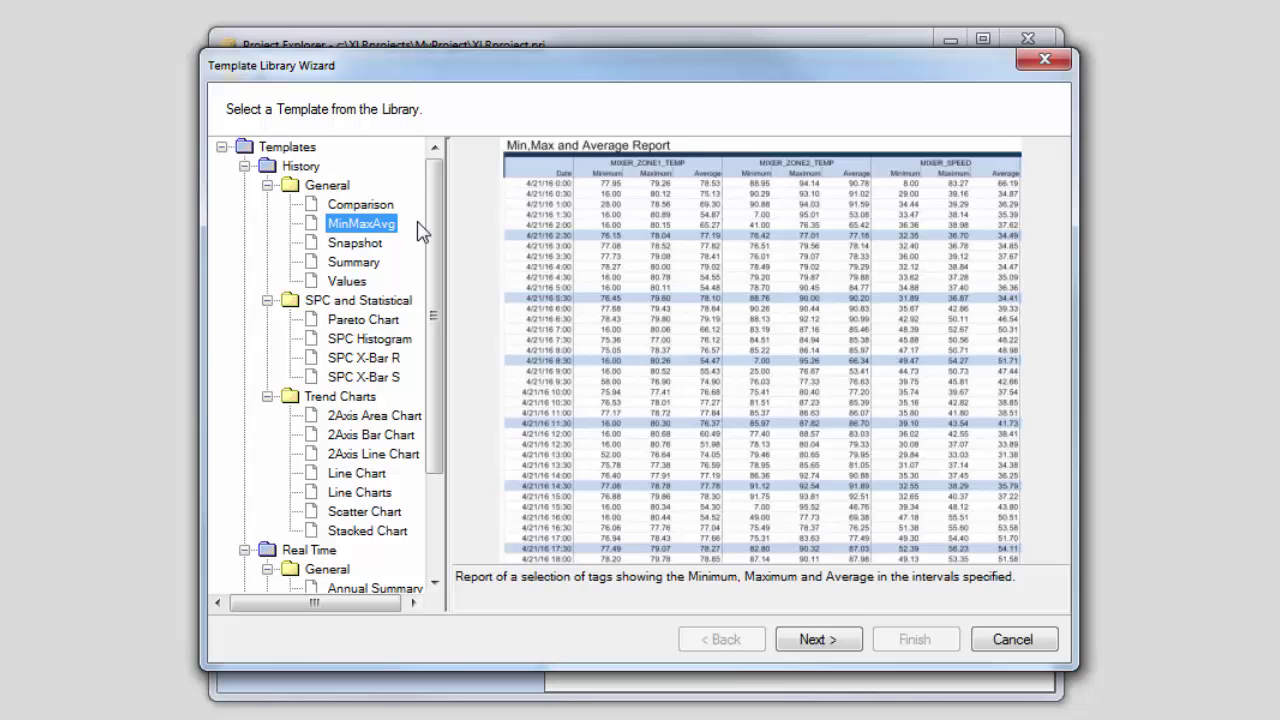
# Step: Name the template 'Daily Statistics' and choose the Scheduled reporting method
pyautogui.click(838, 641)
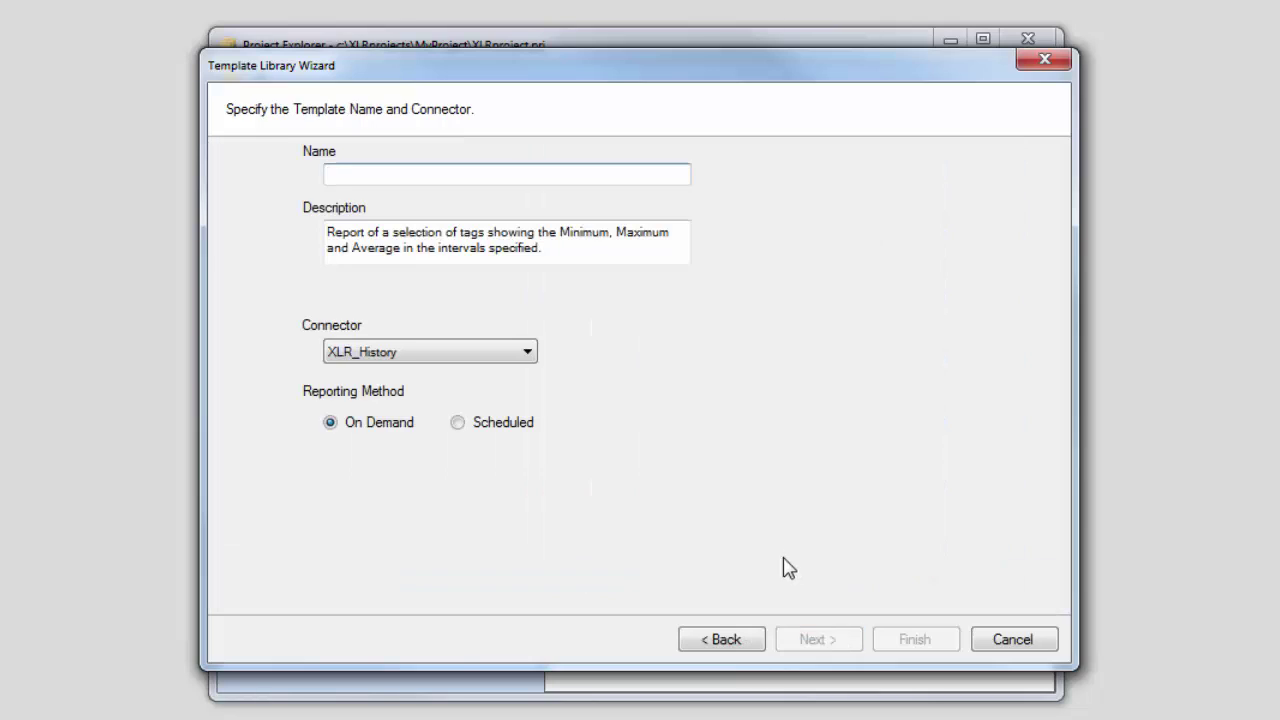
pyautogui.write('Daily St')
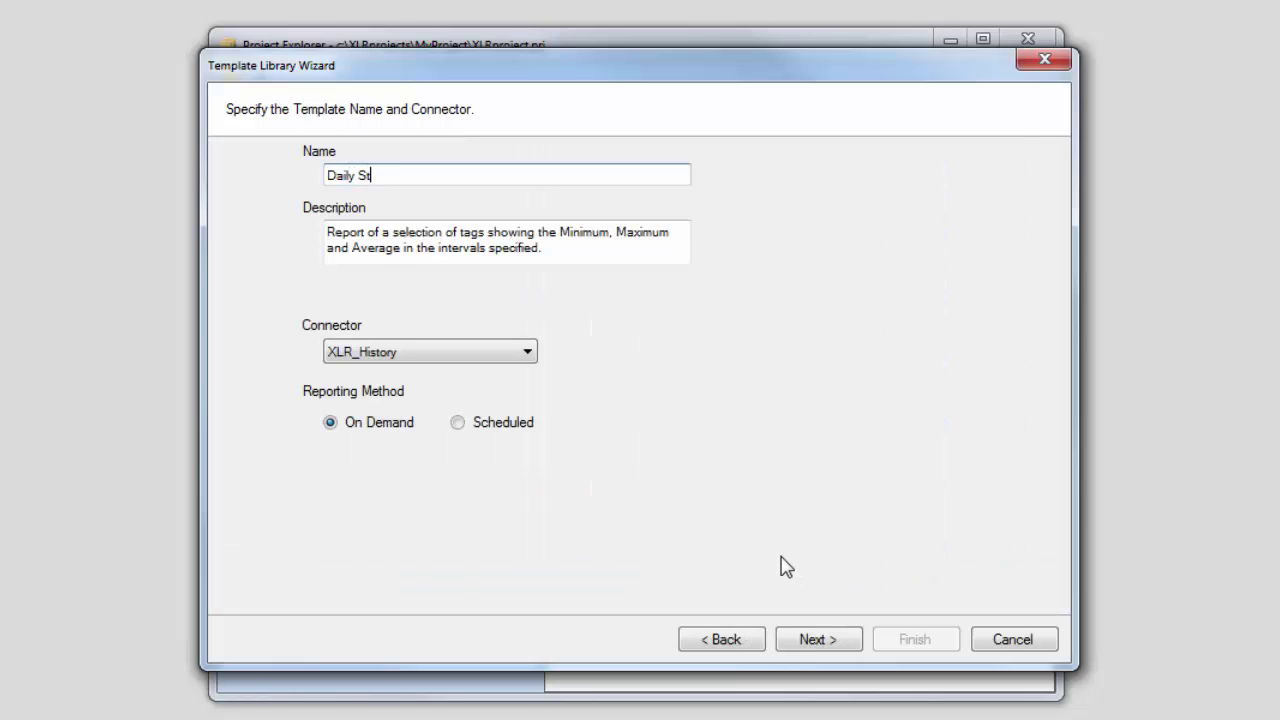
pyautogui.write('atistics')
pyautogui.click(460, 423)
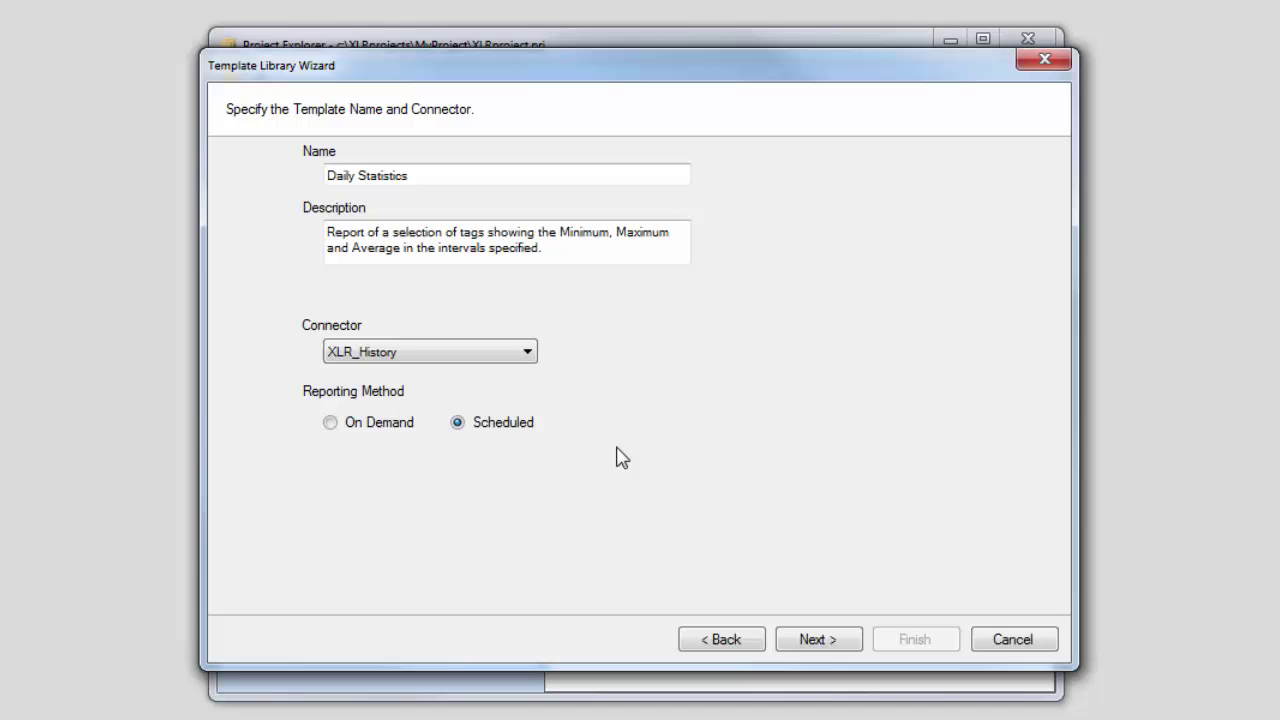
# Step: Add MIXER_ZONE1_TEMP, MIXER_ZONE2_TEMP and MIXER_SPEED from the Mixer tags as template tags
pyautogui.click(815, 639)
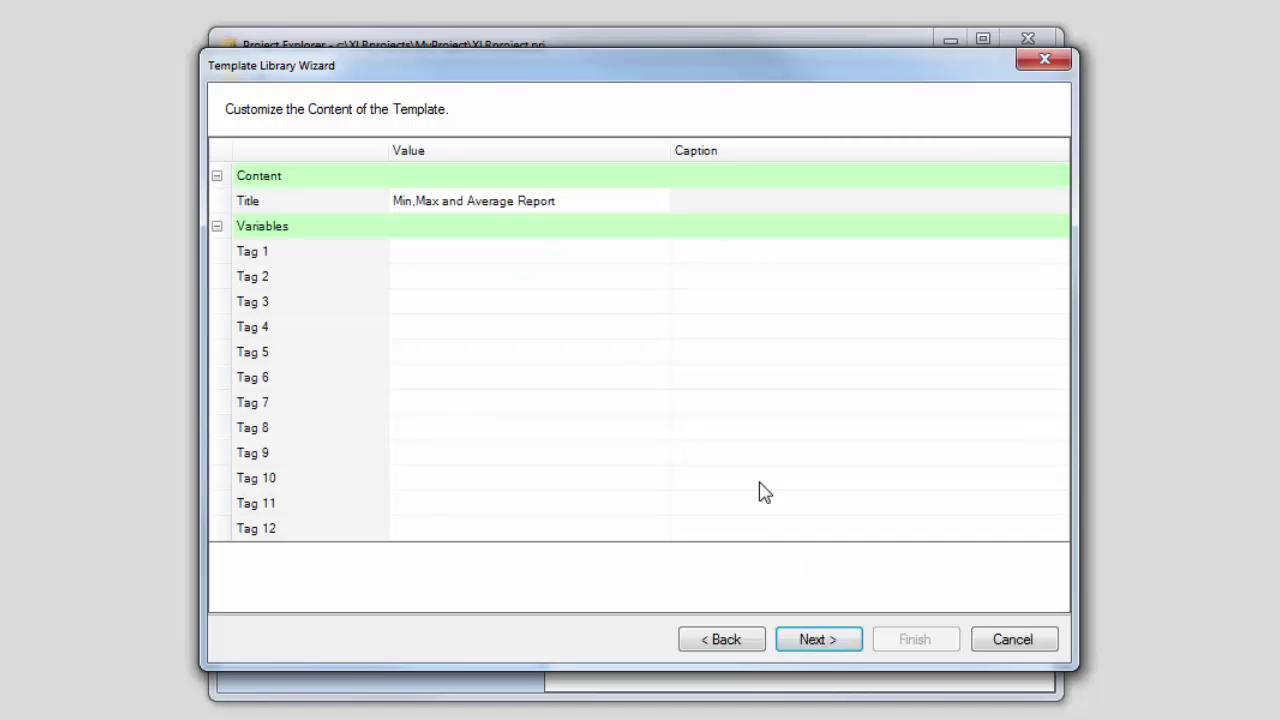
pyautogui.click(634, 252)
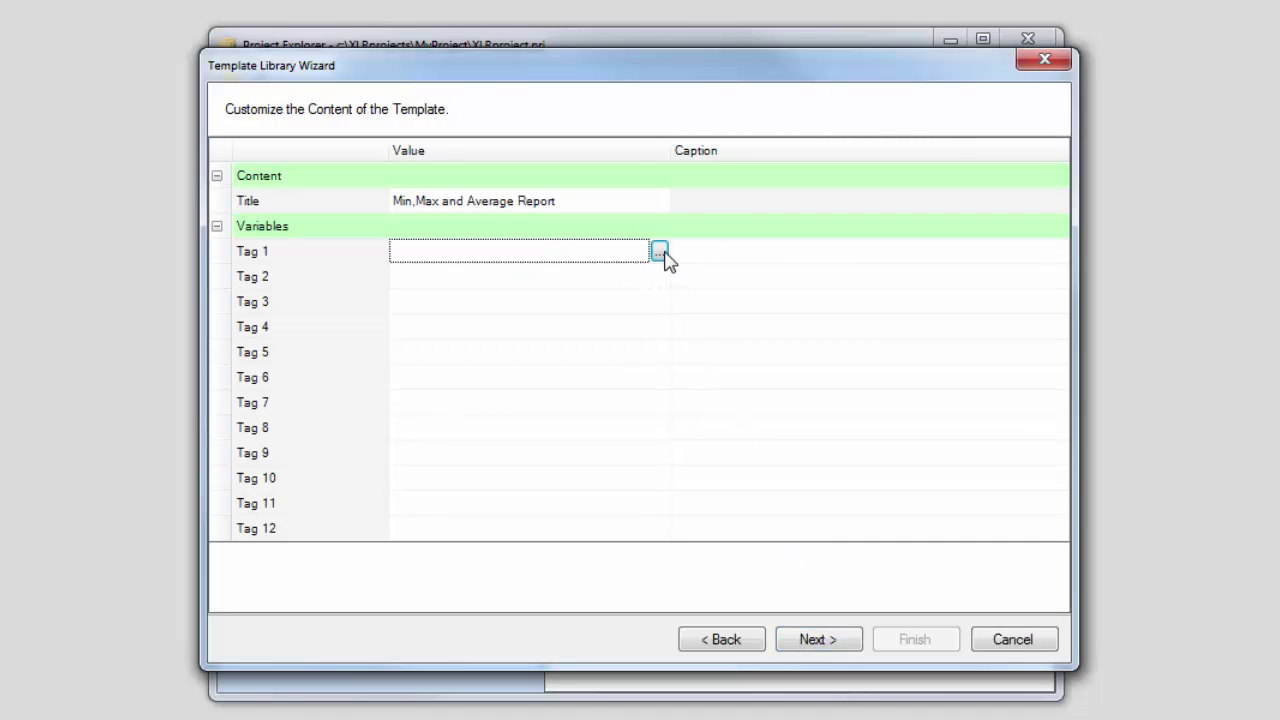
pyautogui.click(659, 252)
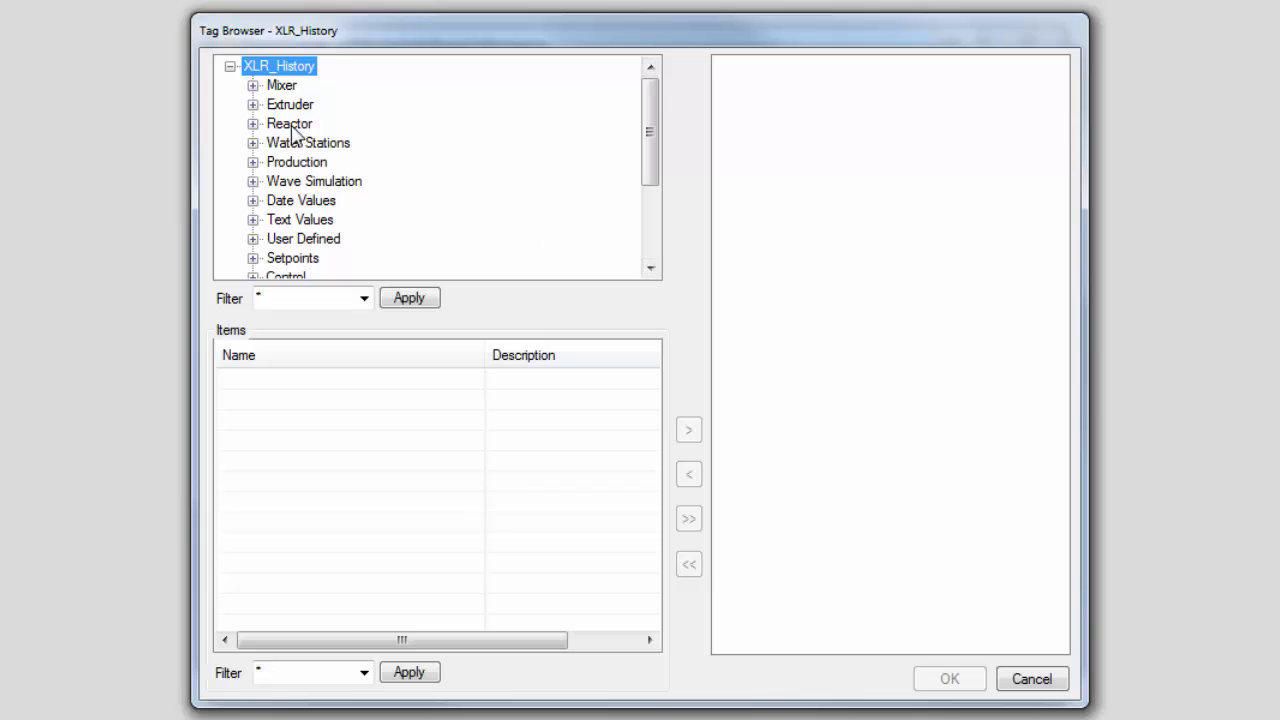
pyautogui.click(282, 87)
pyautogui.doubleClick(305, 380)
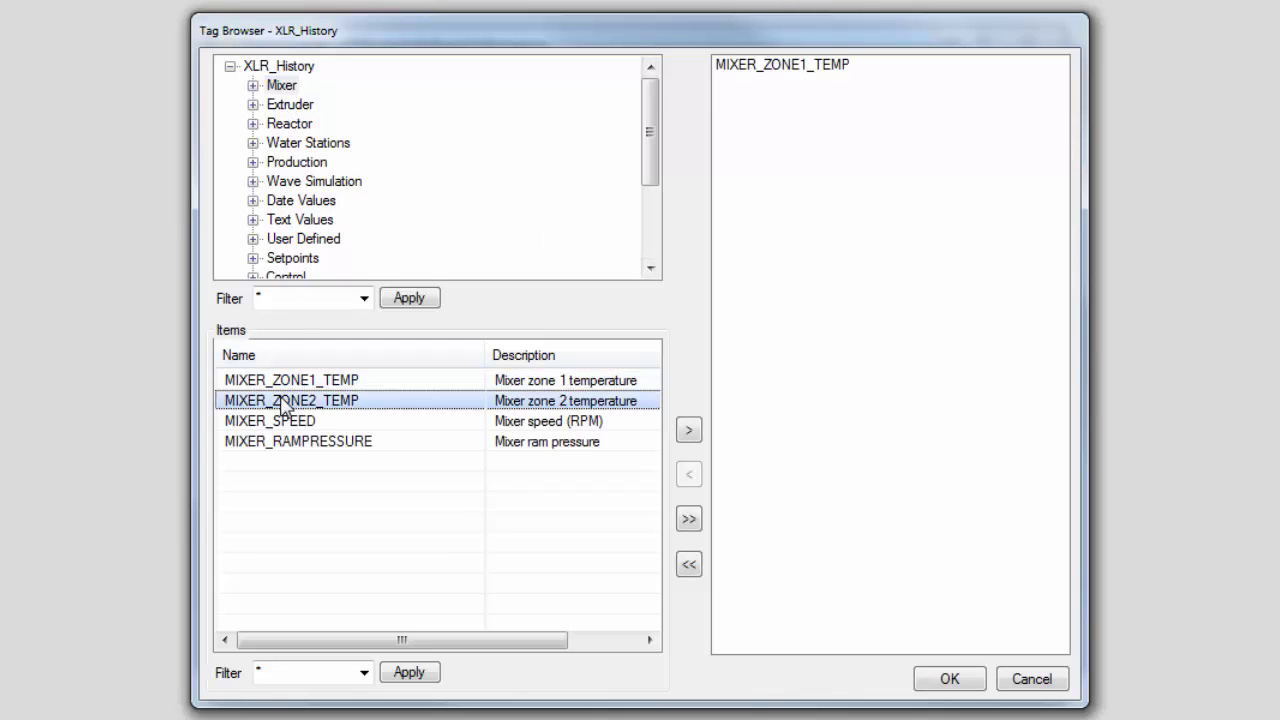
pyautogui.doubleClick(282, 422)
pyautogui.click(945, 680)
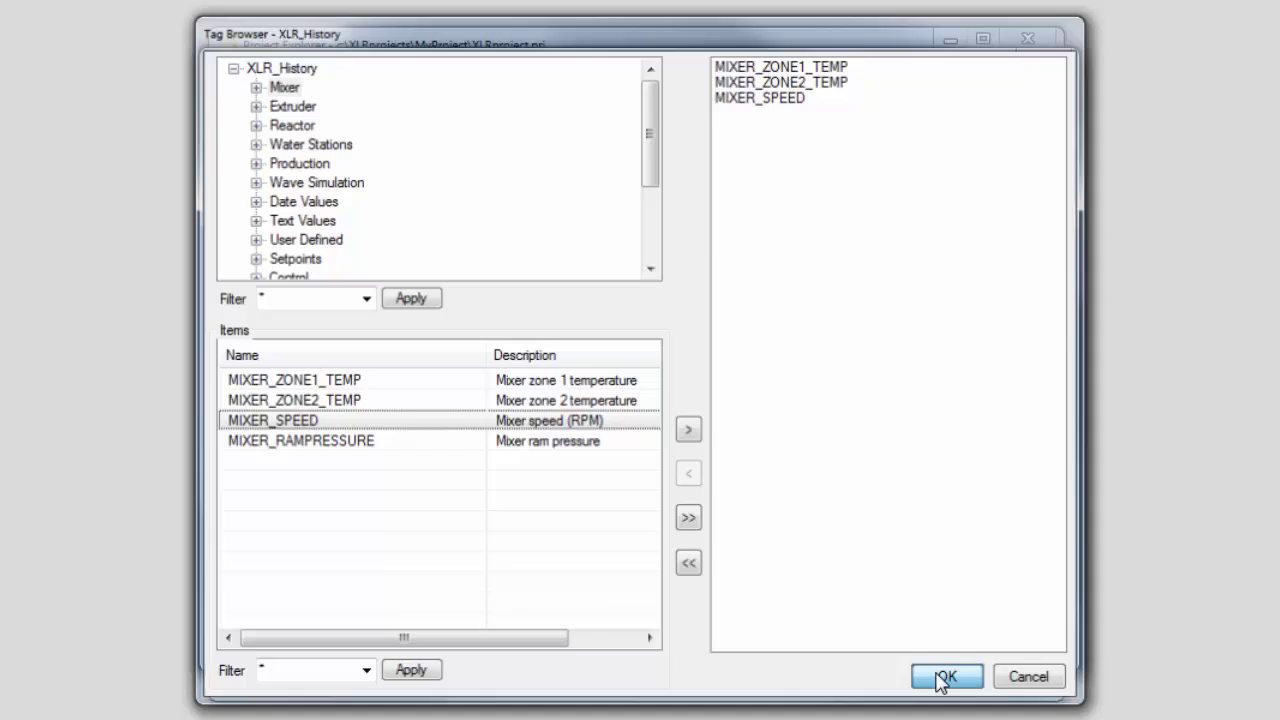
pyautogui.click(843, 639)
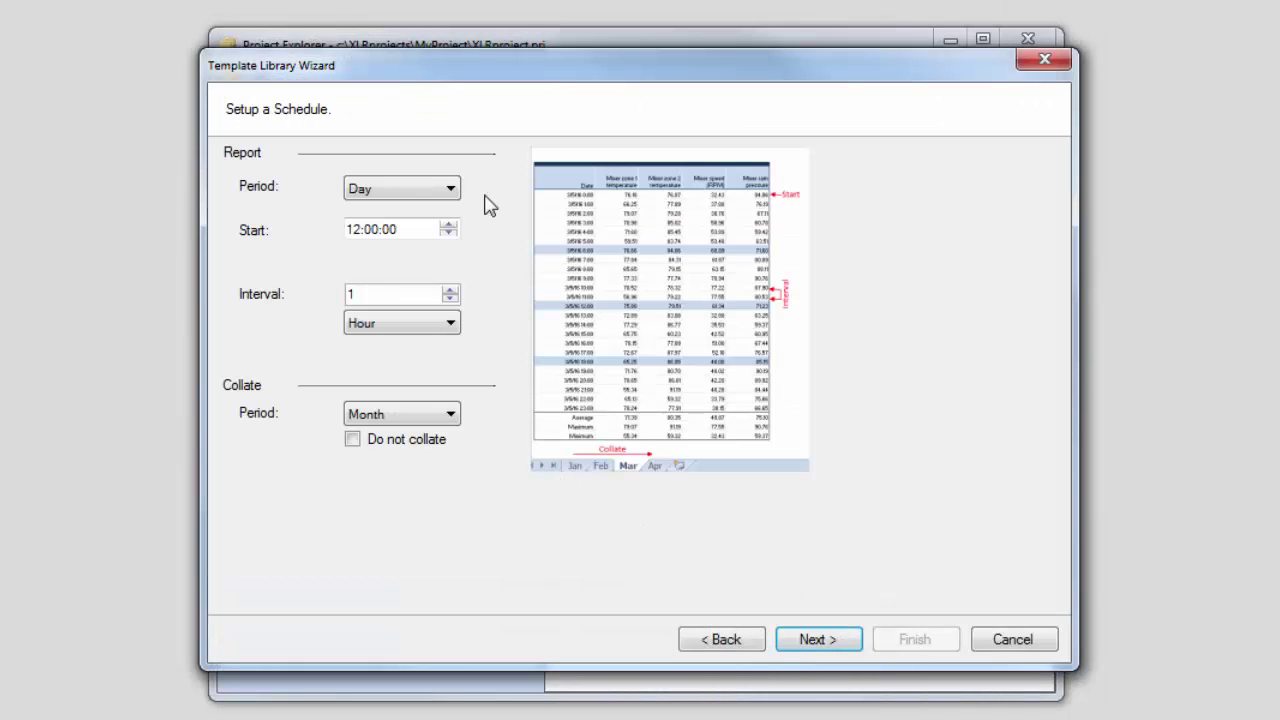
# Step: Set the report period to Month, keeping Day intervals collated by Year
pyautogui.click(442, 188)
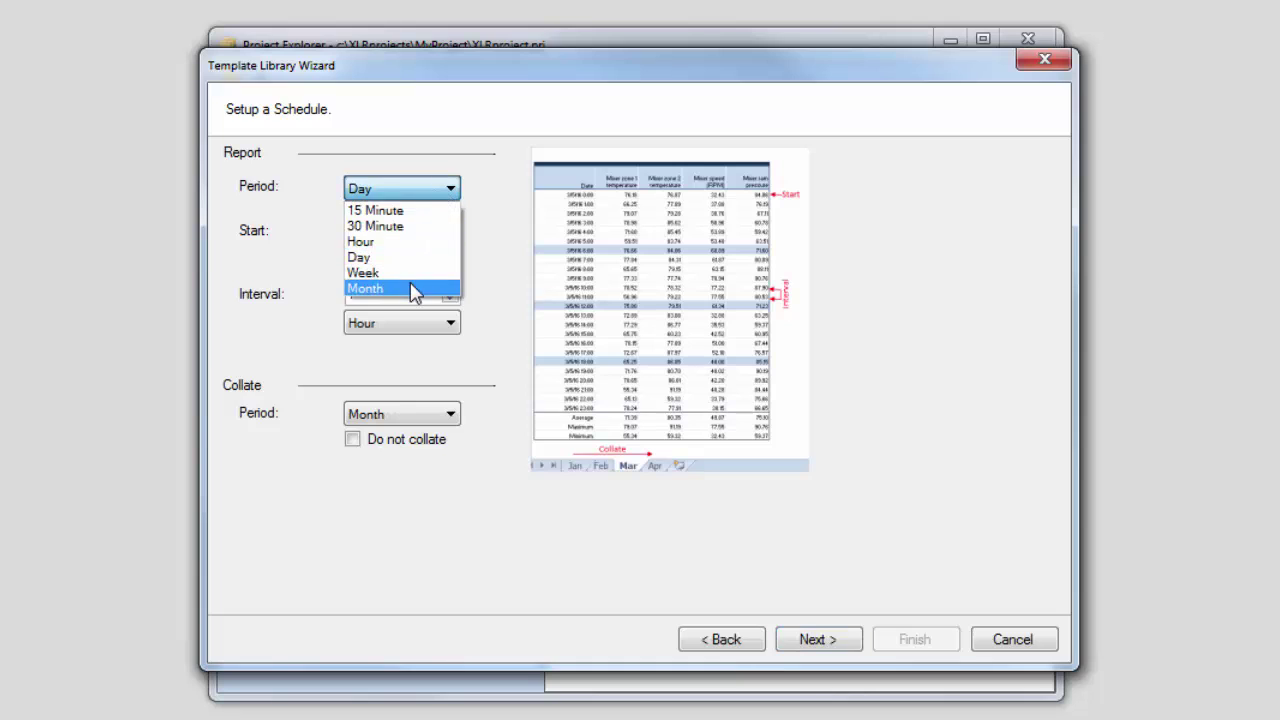
pyautogui.click(414, 288)
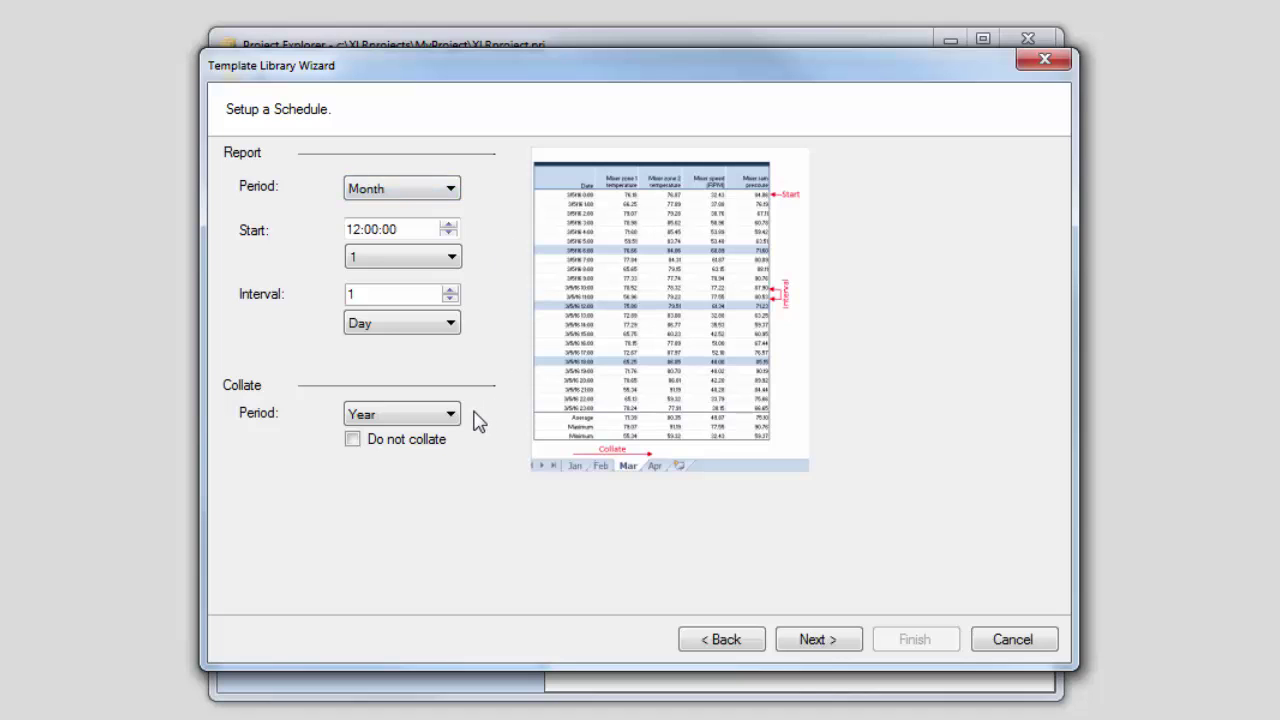
pyautogui.click(840, 648)
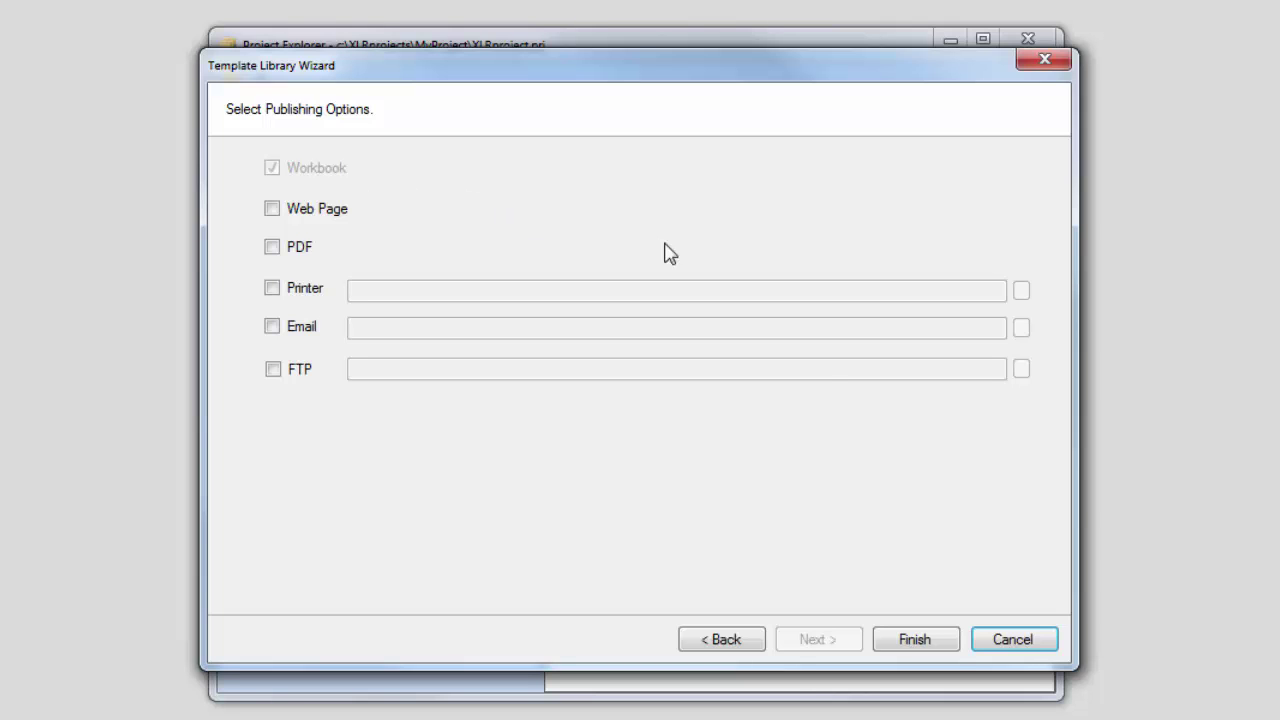
# Step: Finish the wizard and open the Daily Statistics XLR_History data configuration
pyautogui.click(913, 640)
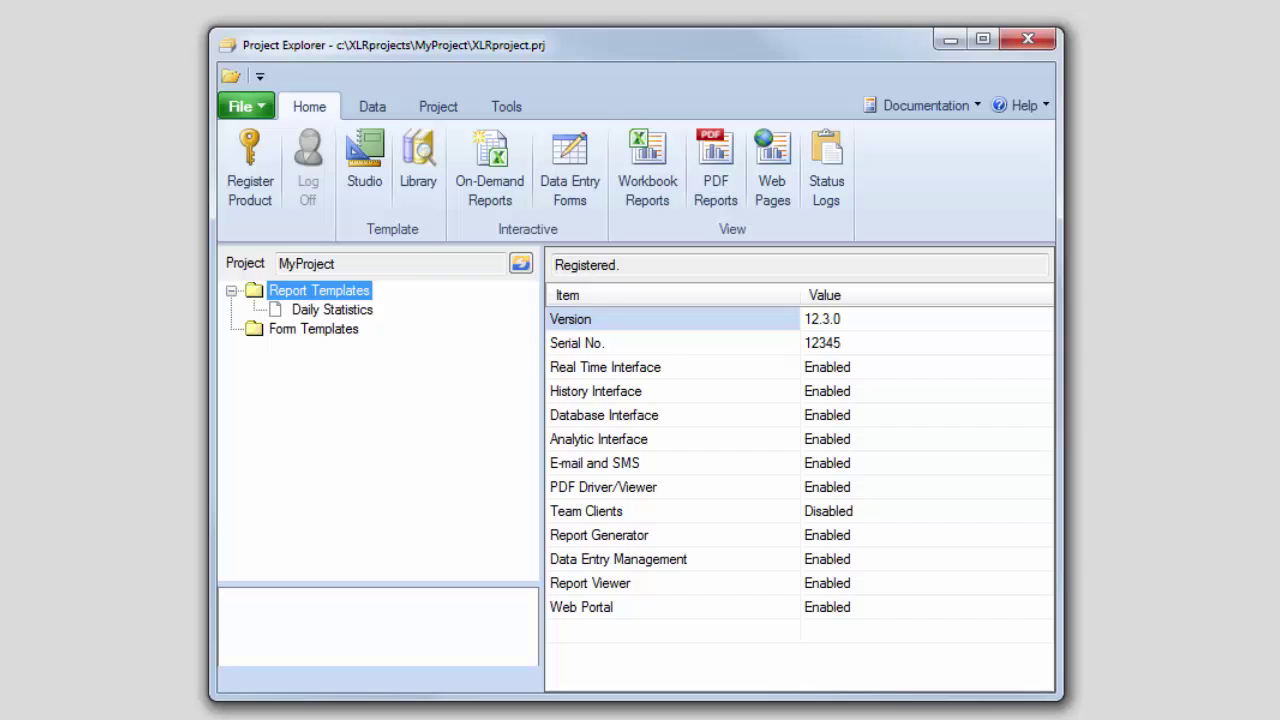
pyautogui.click(354, 312)
pyautogui.doubleClick(345, 620)
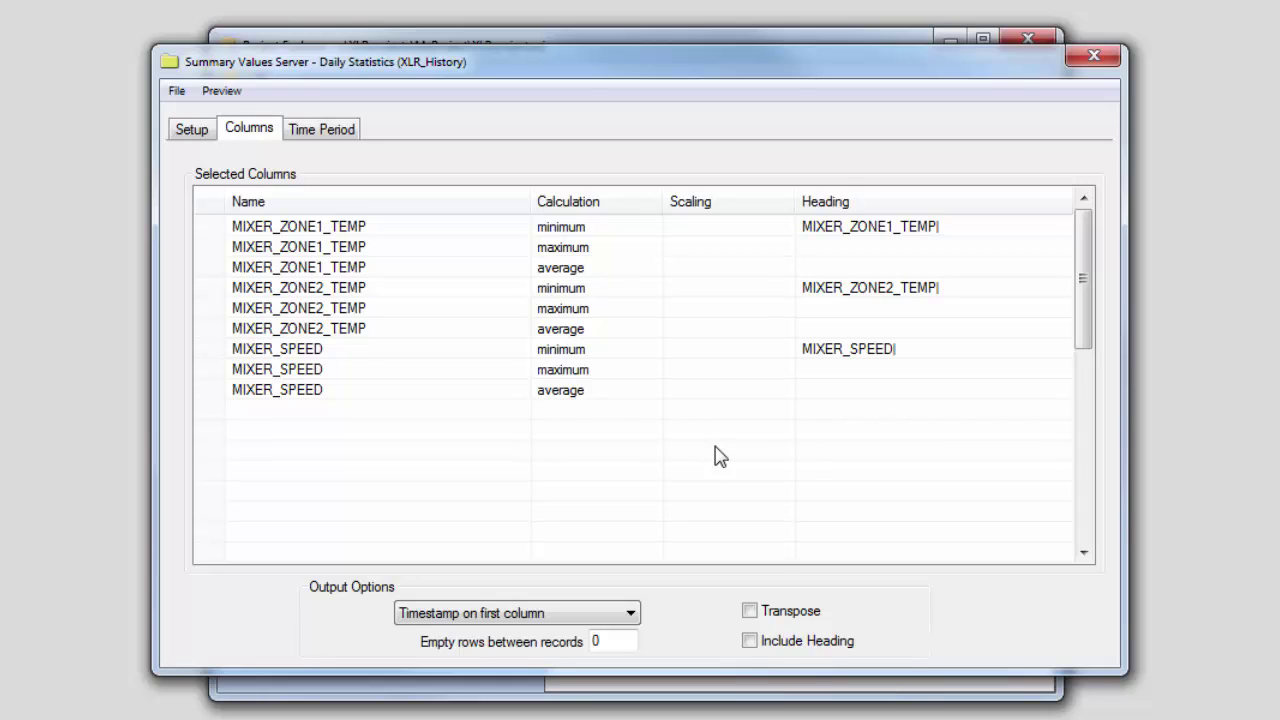
# Step: Browse the first column's Calculations list, then close it and the configuration unchanged
pyautogui.doubleClick(632, 230)
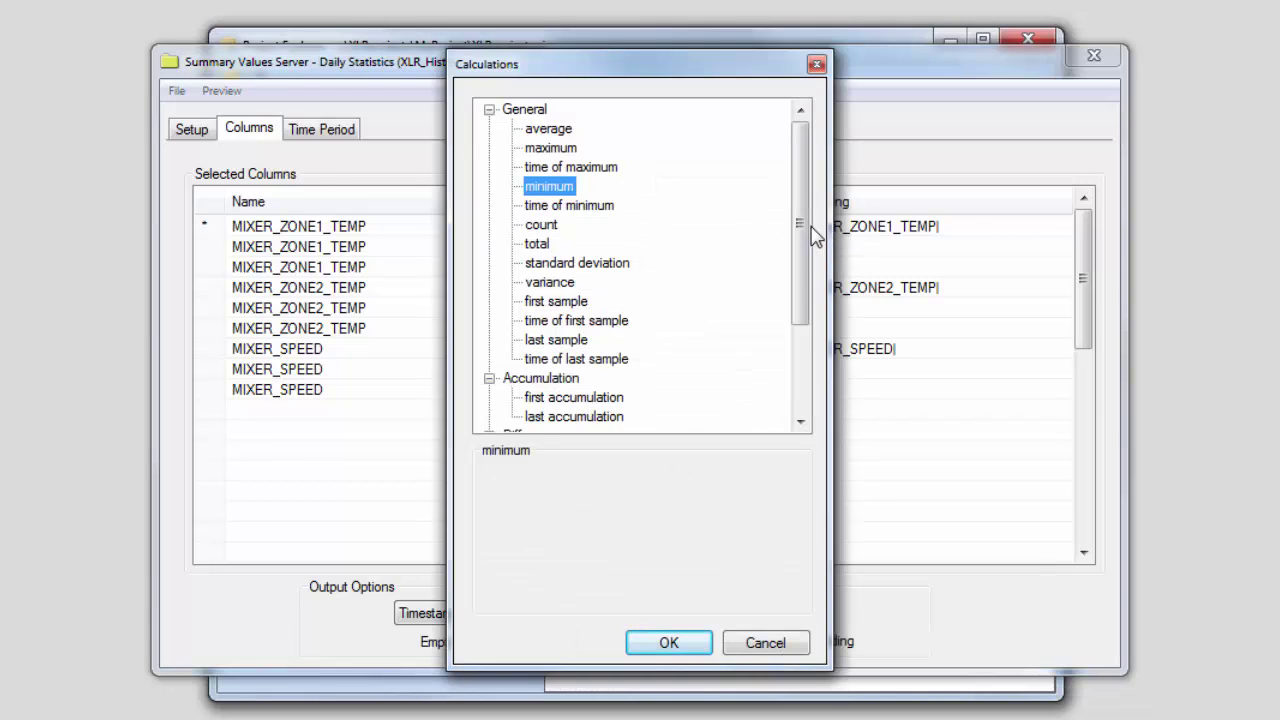
pyautogui.moveTo(804, 228)
pyautogui.mouseDown()
pyautogui.moveTo(816, 293)
pyautogui.moveTo(808, 222)
pyautogui.mouseUp()
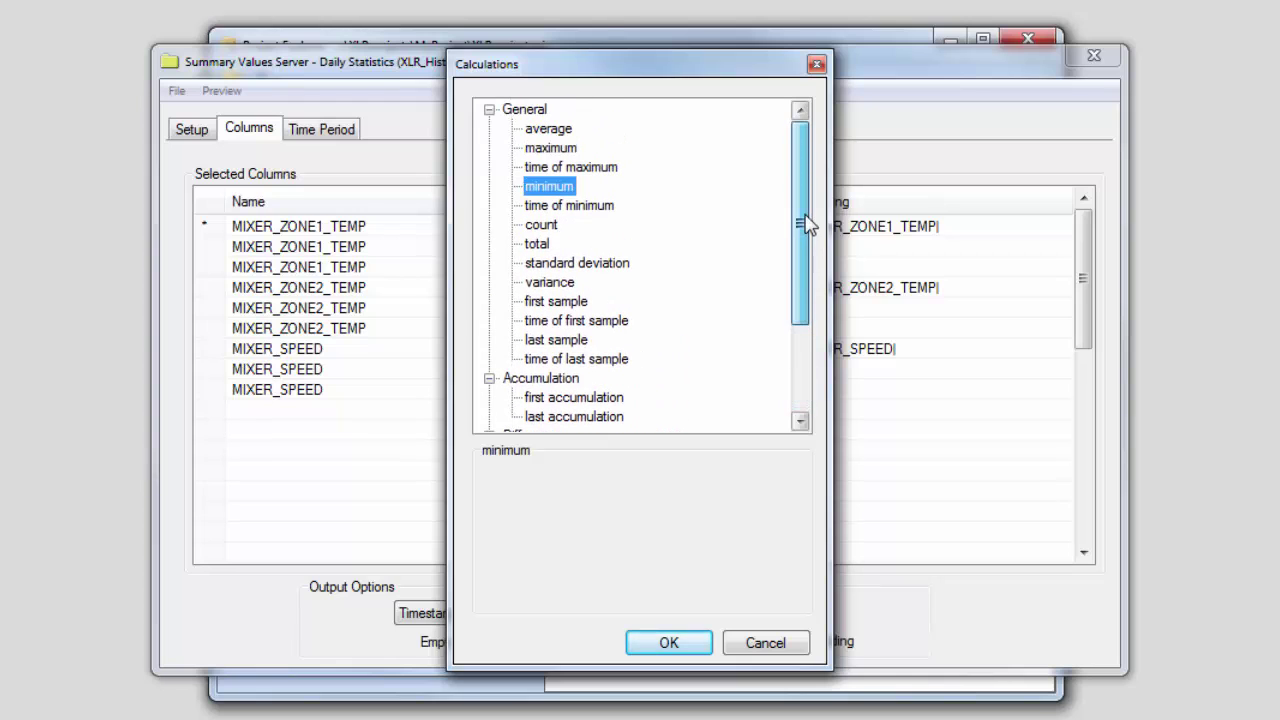
pyautogui.click(817, 64)
pyautogui.click(1092, 57)
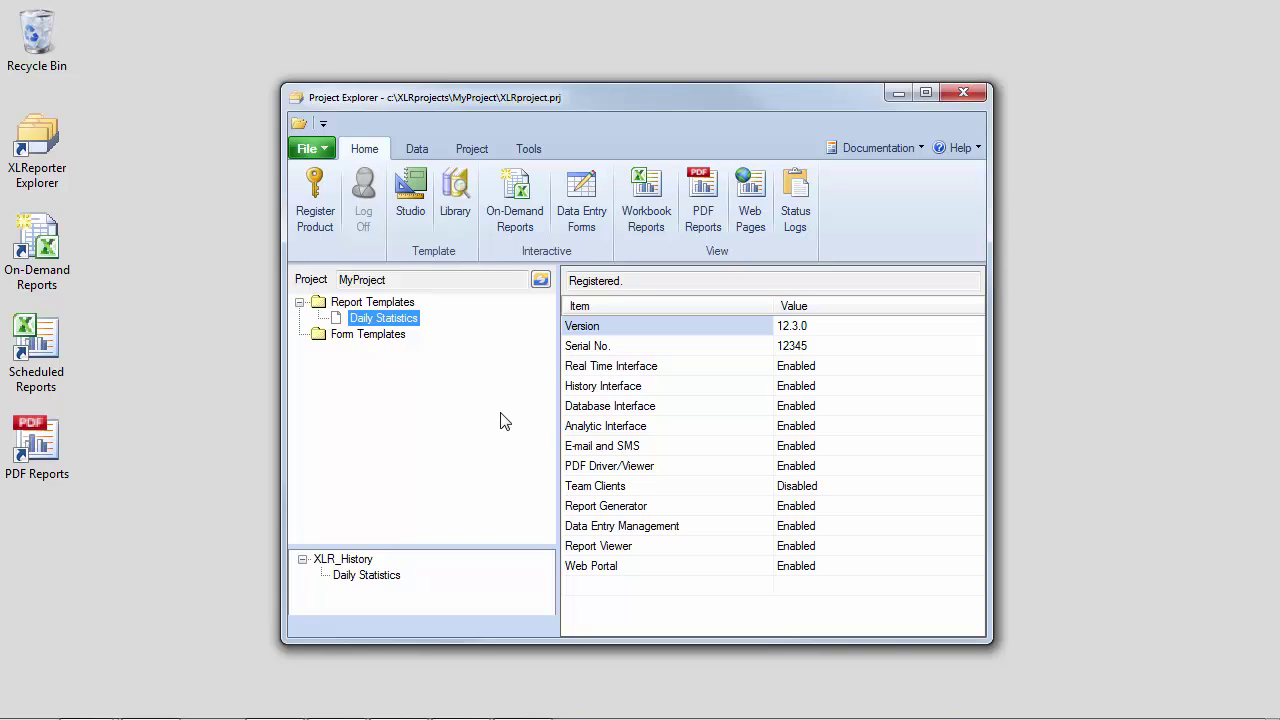
# Step: Open the Schedule Designer from the Scheduled Reports shortcut to view the monthly UpdateSheet entry
pyautogui.doubleClick(410, 318)
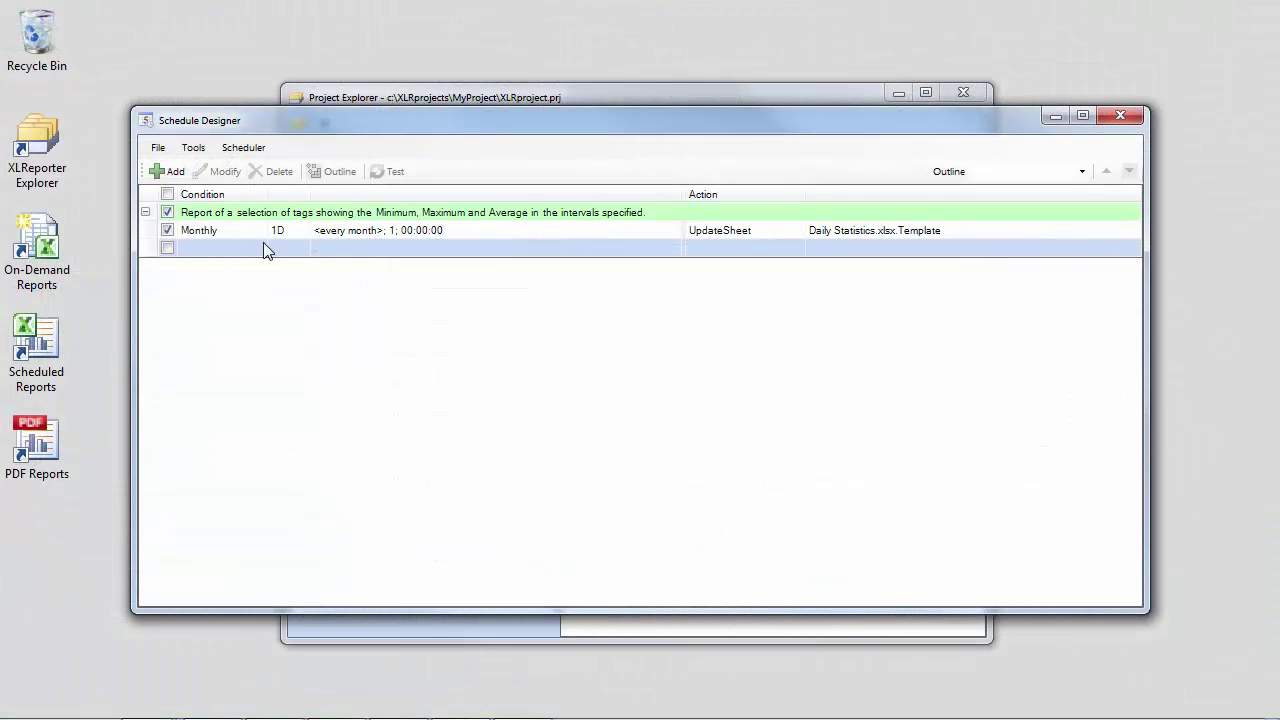
pyautogui.click(168, 172)
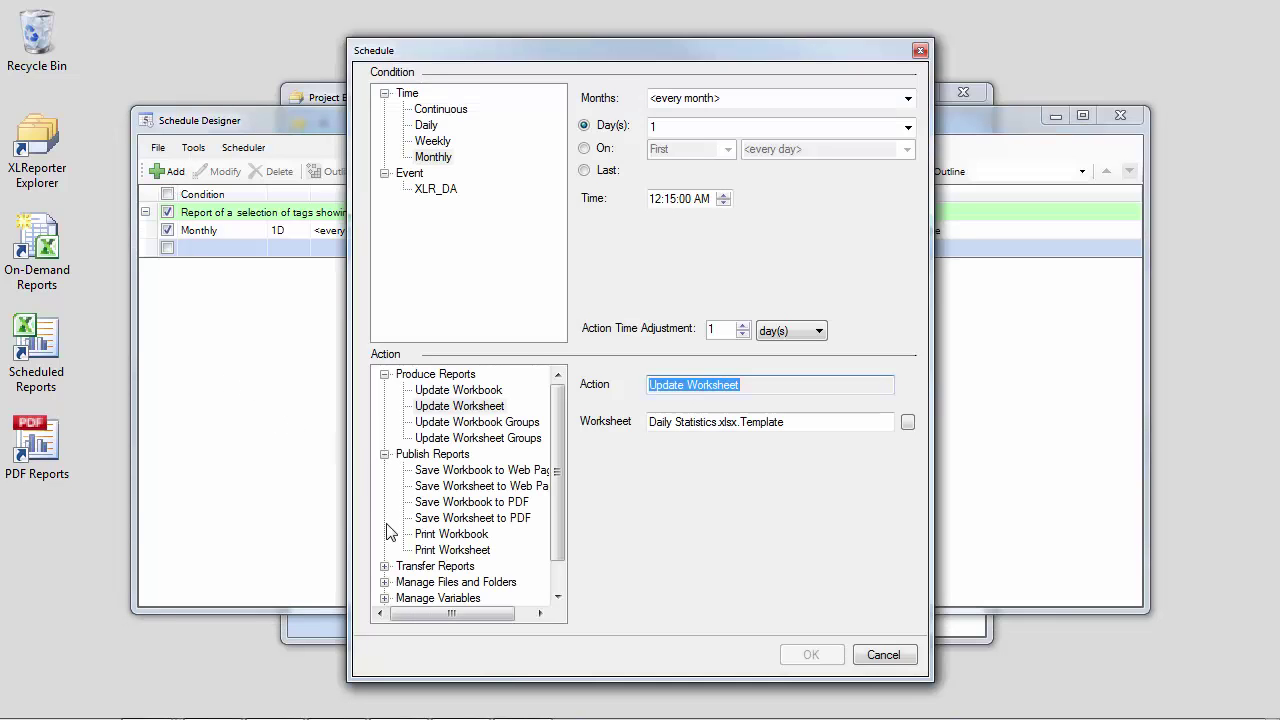
pyautogui.click(385, 567)
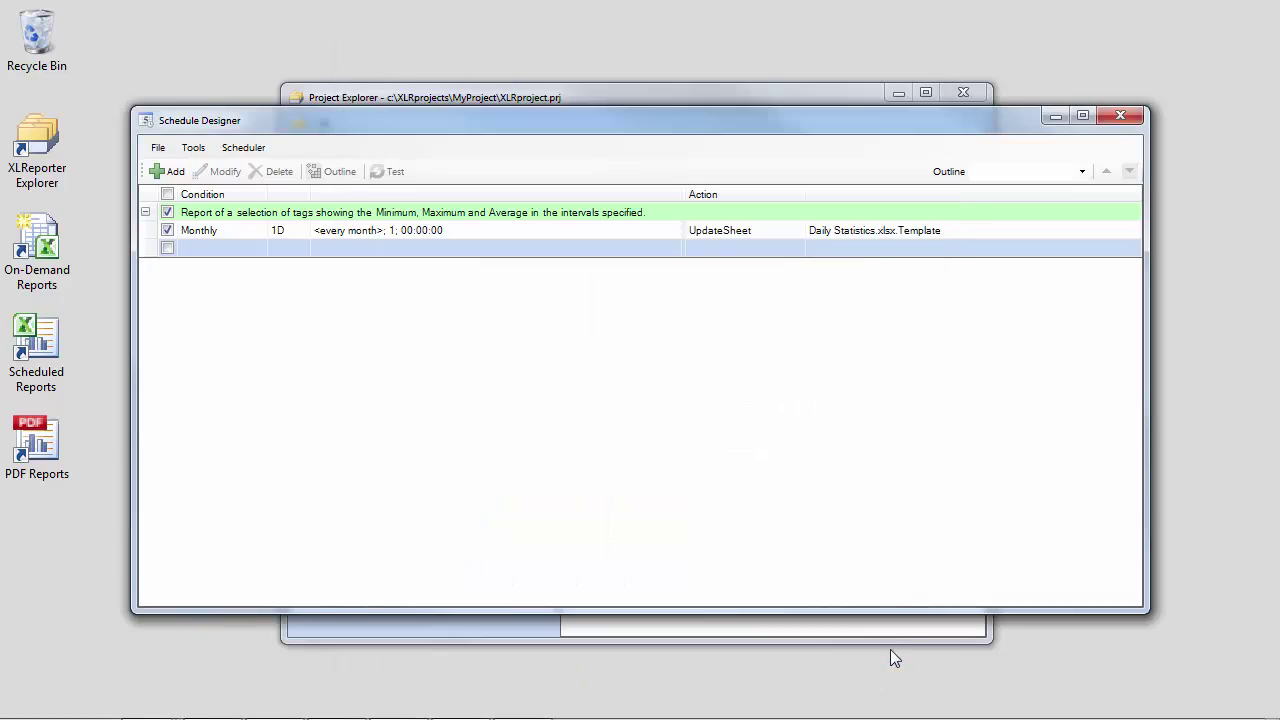
pyautogui.click(890, 652)
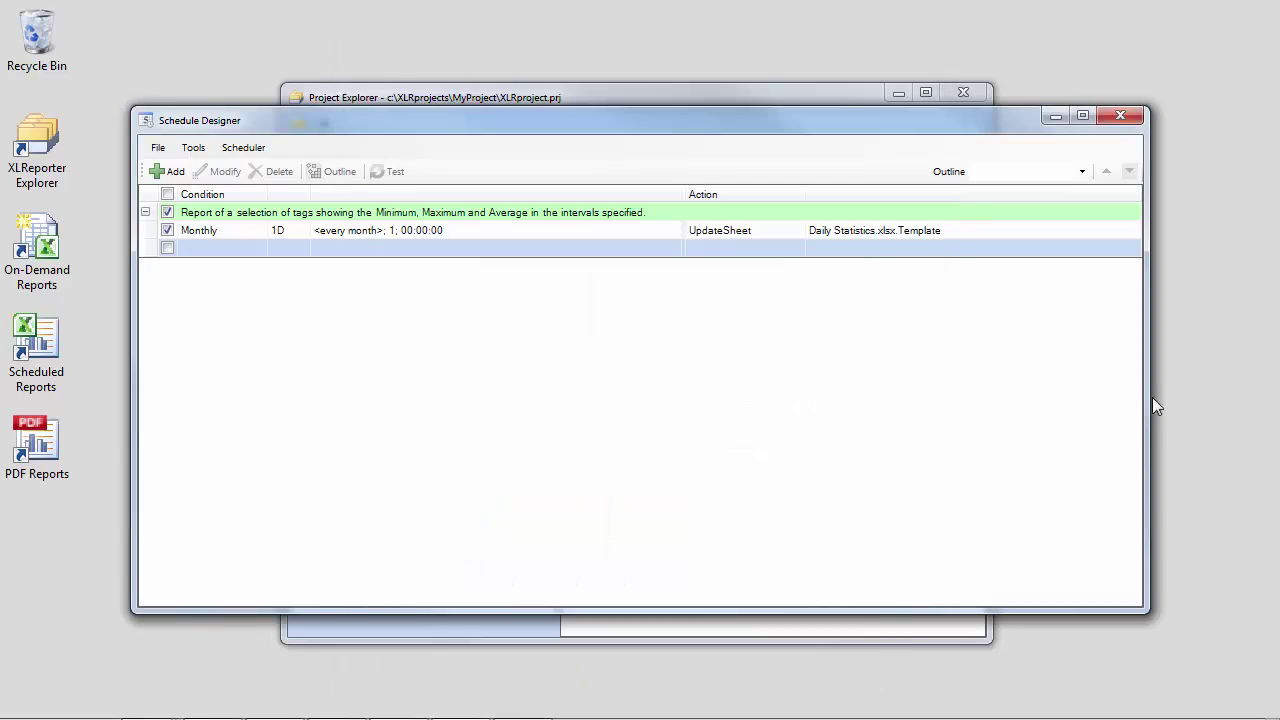